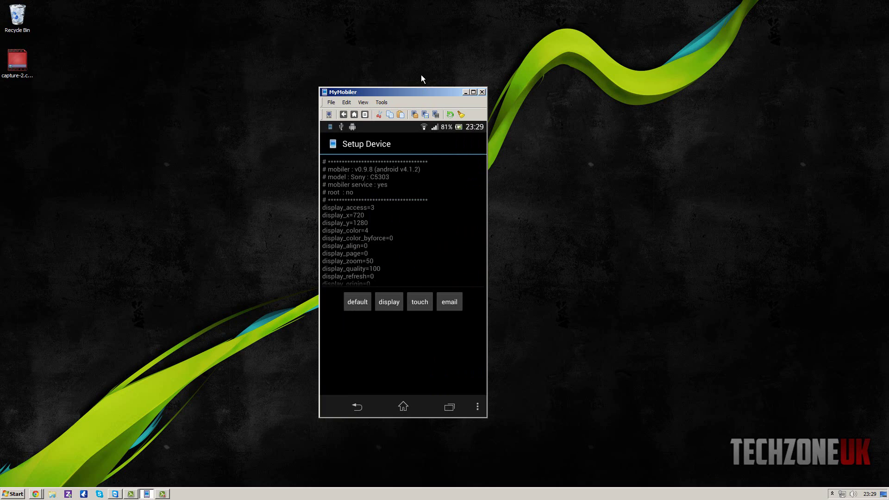
# Step: Move focus off the mirror window and list Chrome's open windows from the taskbar
pyautogui.click(527, 80)
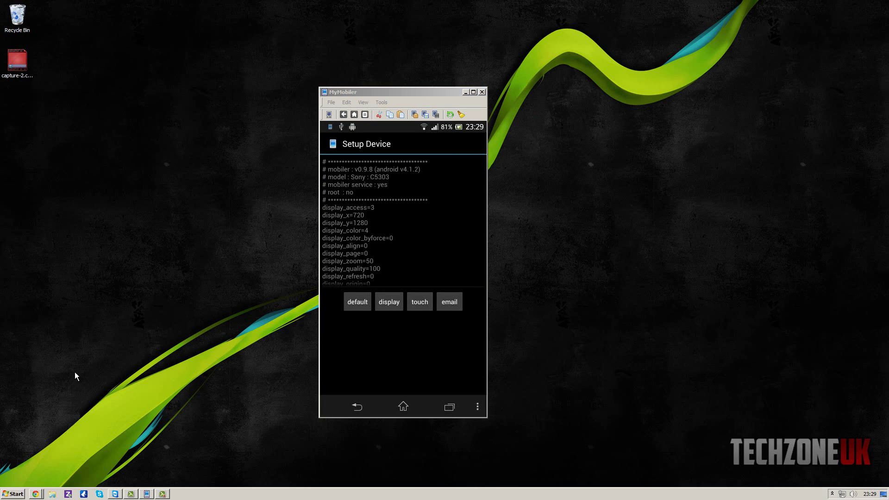
pyautogui.click(37, 492)
# Step: Bring the mymobiler.com page to the front and move the mirror window to the right side
pyautogui.click(40, 477)
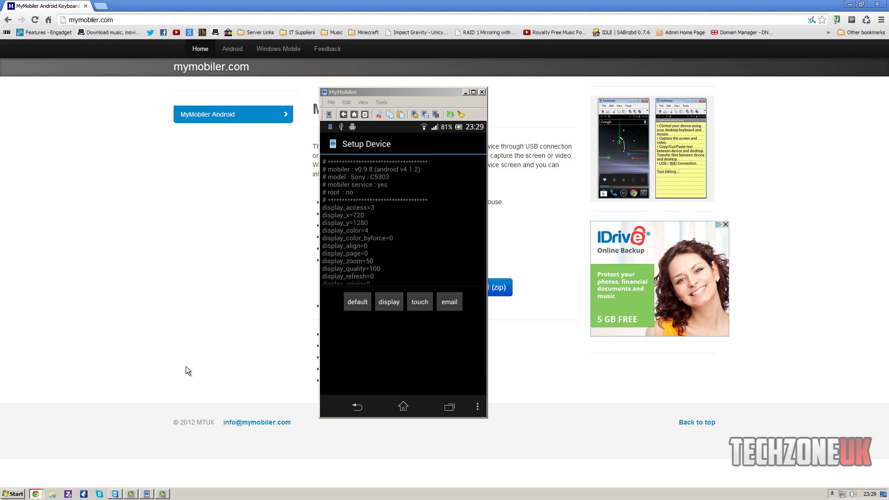
pyautogui.moveTo(417, 92); pyautogui.dragTo(703, 116)
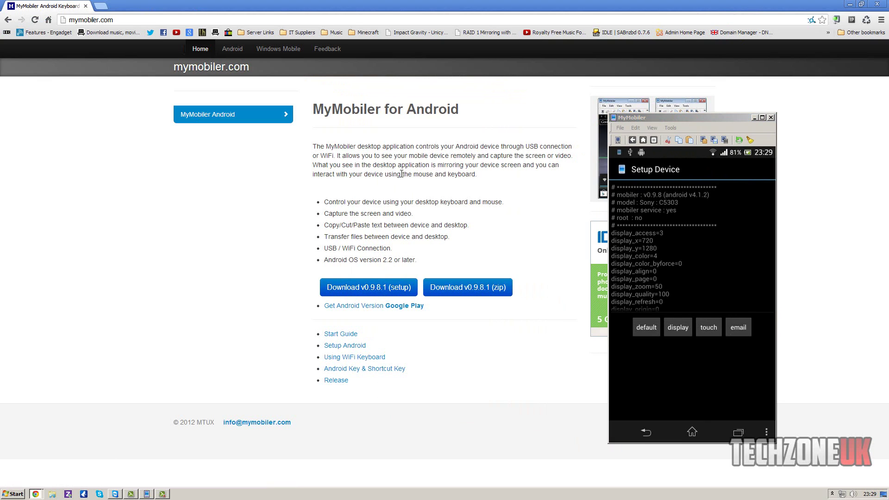
# Step: Minimise Chrome and launch MyMobiler by searching 'mymobiler' in the Start menu
pyautogui.click(850, 4)
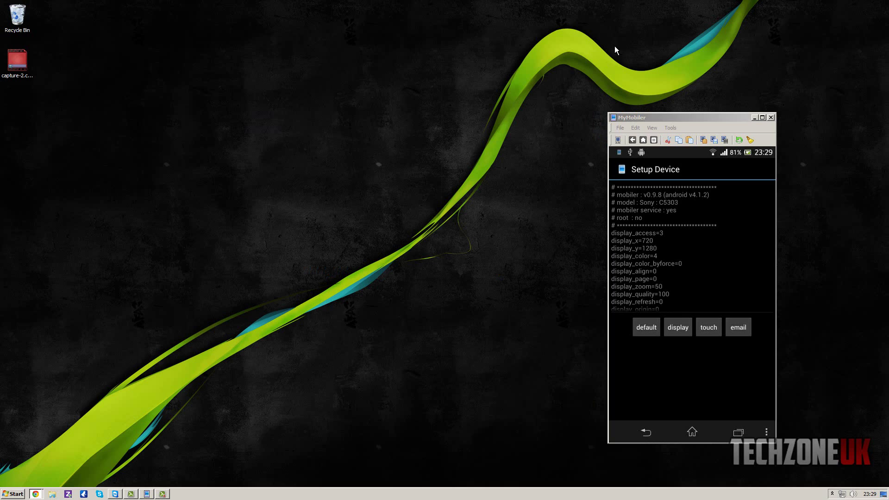
pyautogui.click(832, 494)
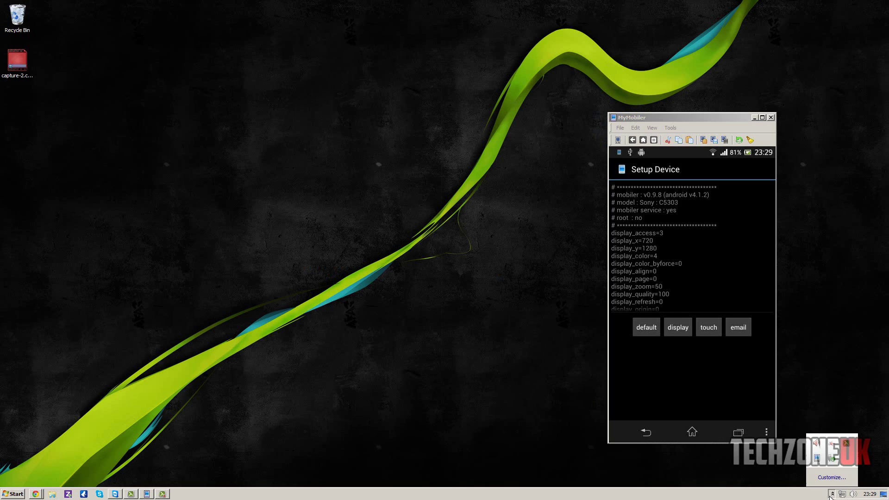
pyautogui.click(22, 497)
pyautogui.write('my')
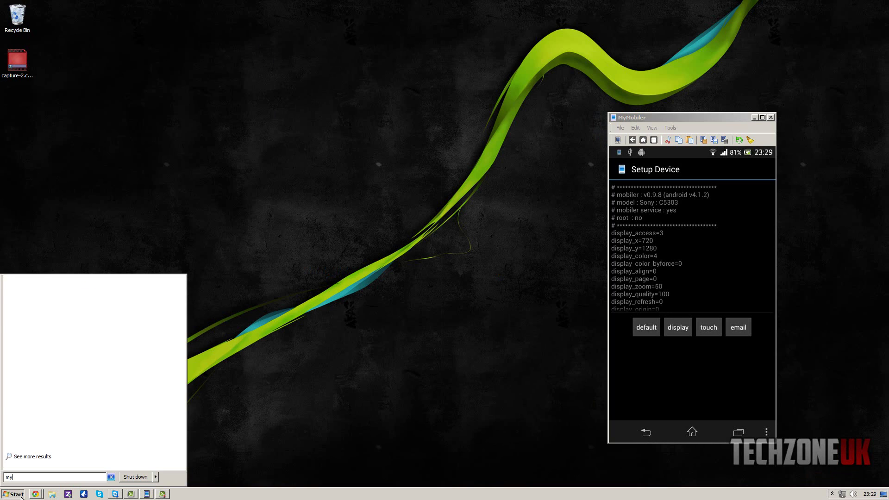
pyautogui.write('mobiler')
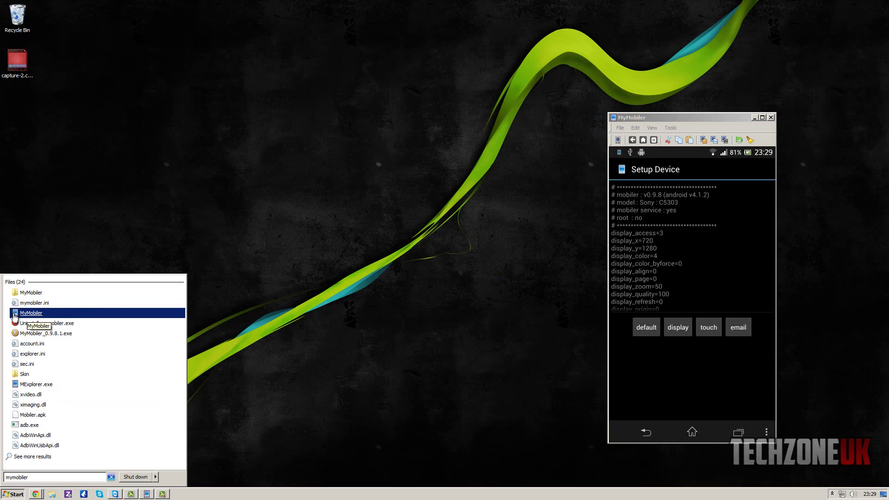
pyautogui.click(307, 321)
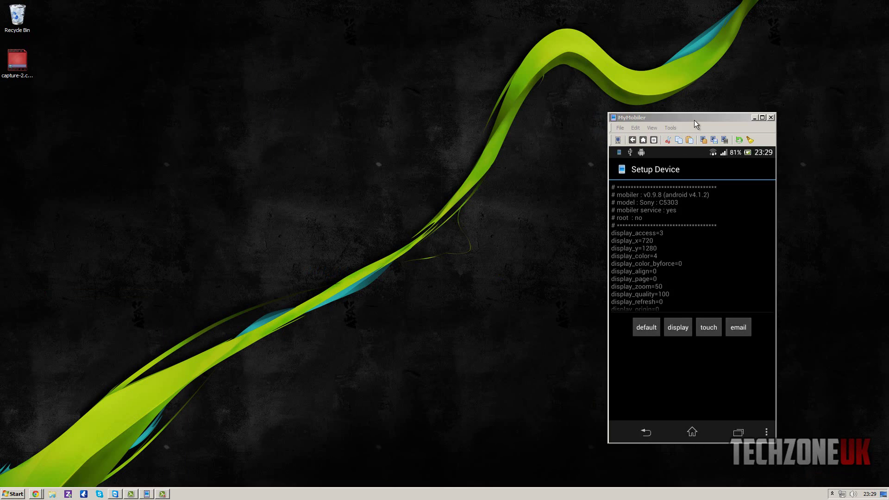
# Step: Centre the mirror window and disconnect the phone from MyMobiler's tray menu
pyautogui.moveTo(694, 121); pyautogui.dragTo(423, 85)
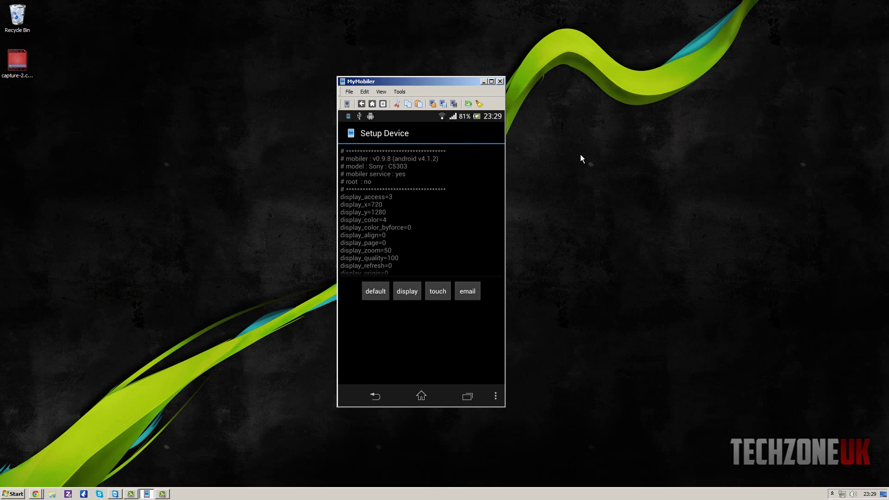
pyautogui.click(832, 494)
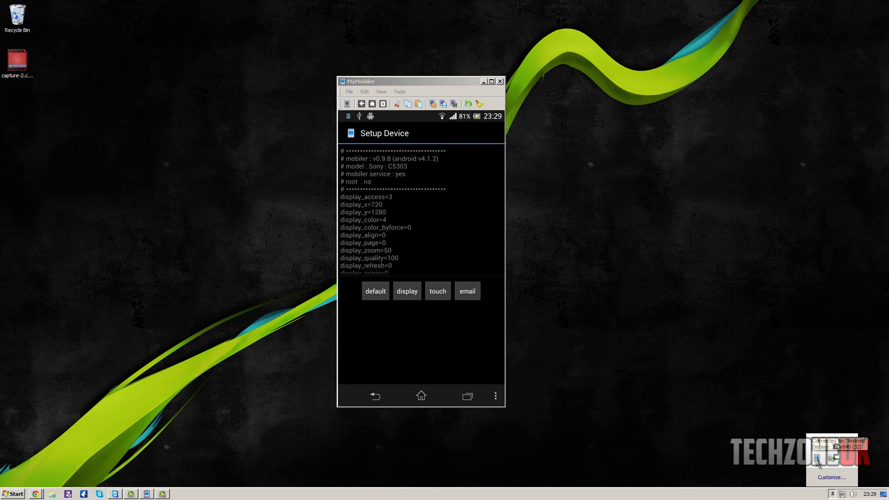
pyautogui.rightClick(816, 461)
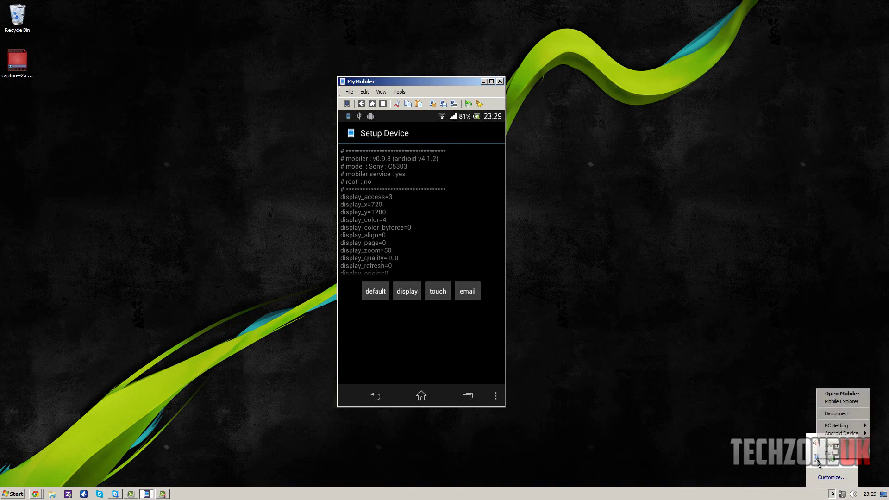
pyautogui.click(852, 413)
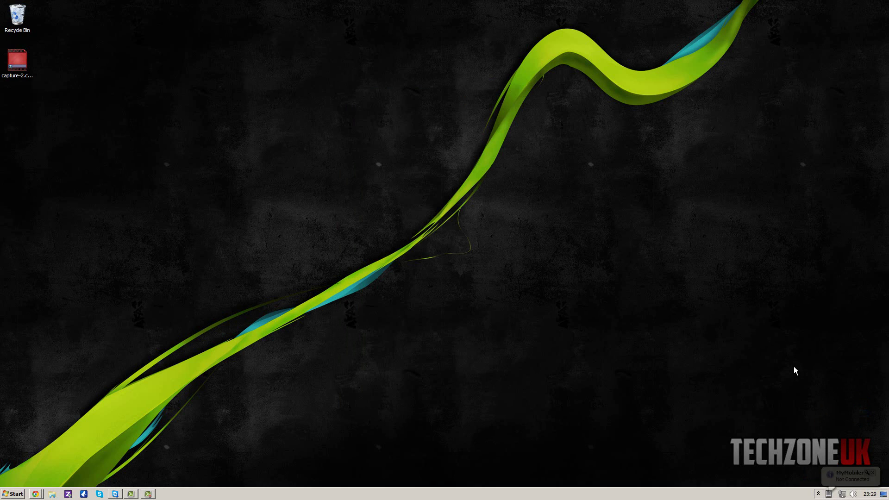
pyautogui.click(873, 474)
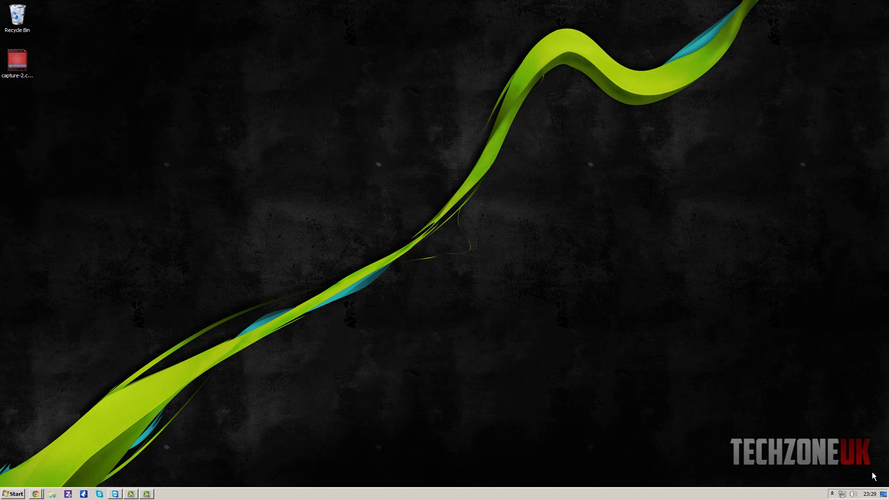
# Step: Reconnect the phone from the tray menu, retrying until it connects to Android at 360x640
pyautogui.click(832, 494)
pyautogui.rightClick(816, 459)
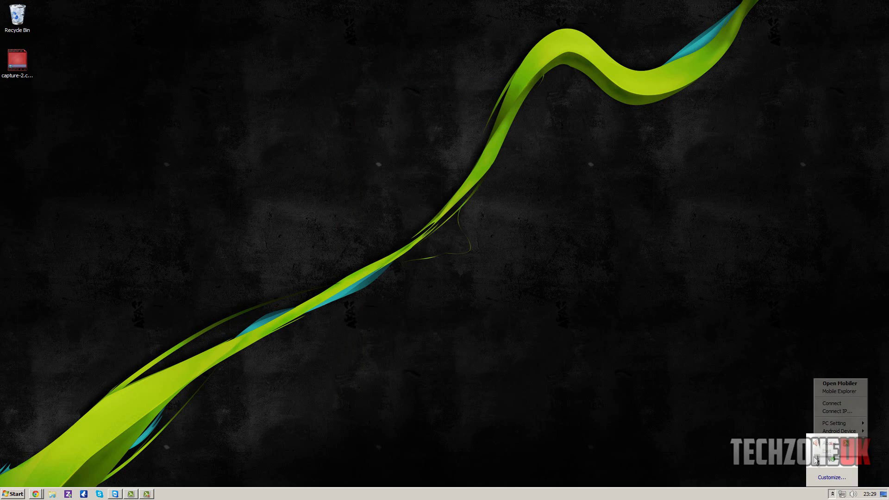
pyautogui.click(850, 406)
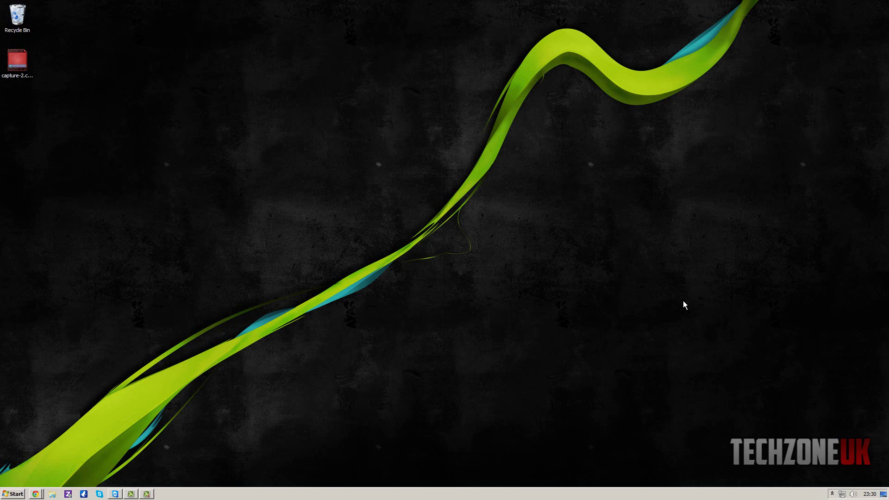
pyautogui.click(832, 493)
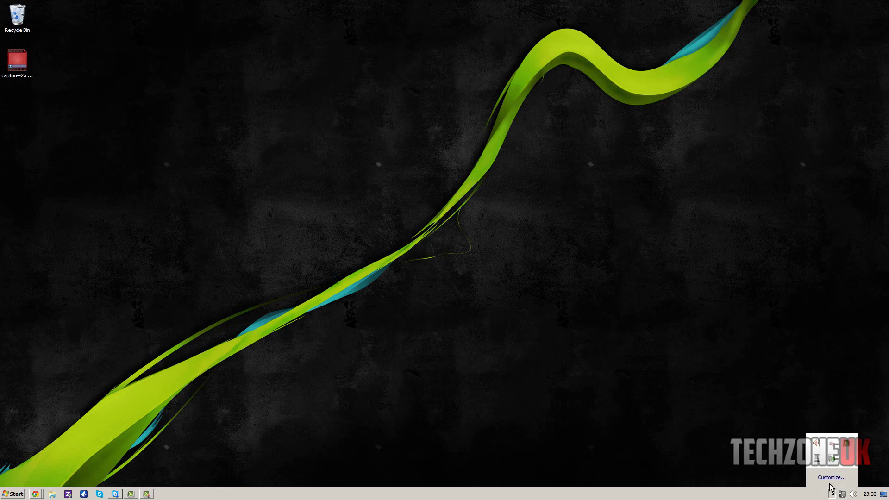
pyautogui.rightClick(819, 461)
pyautogui.click(851, 407)
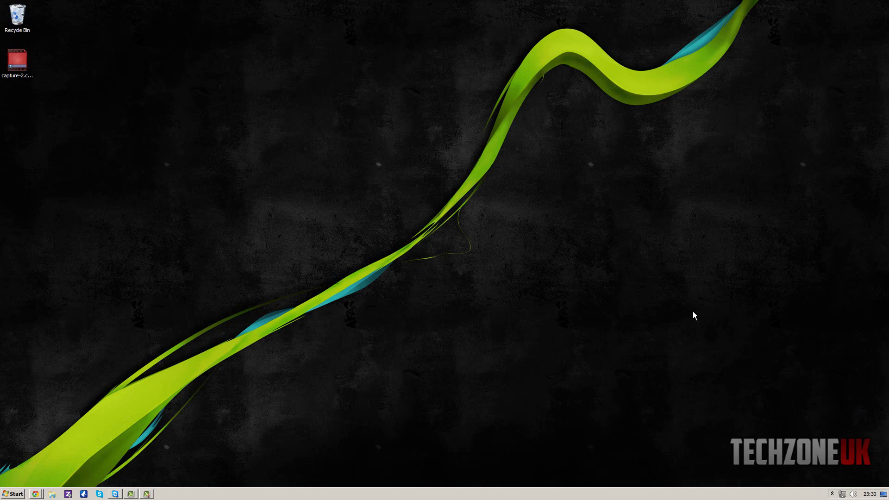
pyautogui.click(832, 493)
pyautogui.rightClick(820, 459)
pyautogui.click(839, 405)
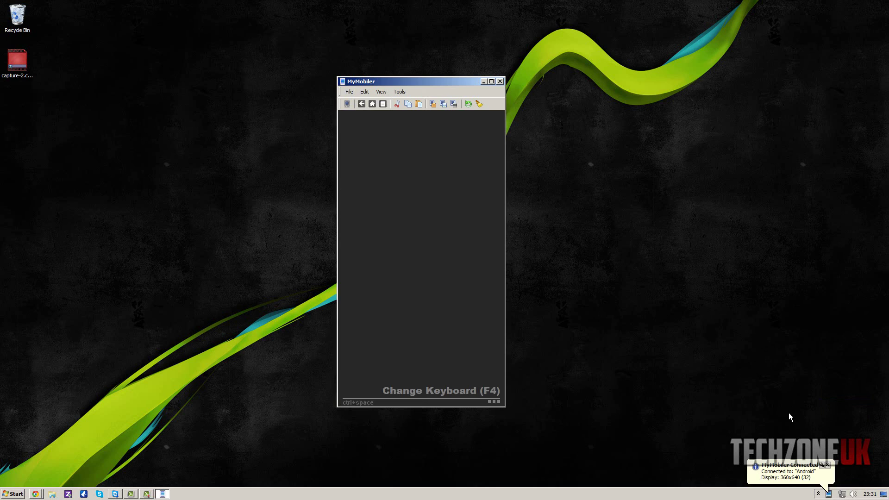
# Step: Dismiss the Connected balloon, nudge the mirror window right, and switch away from it
pyautogui.click(795, 475)
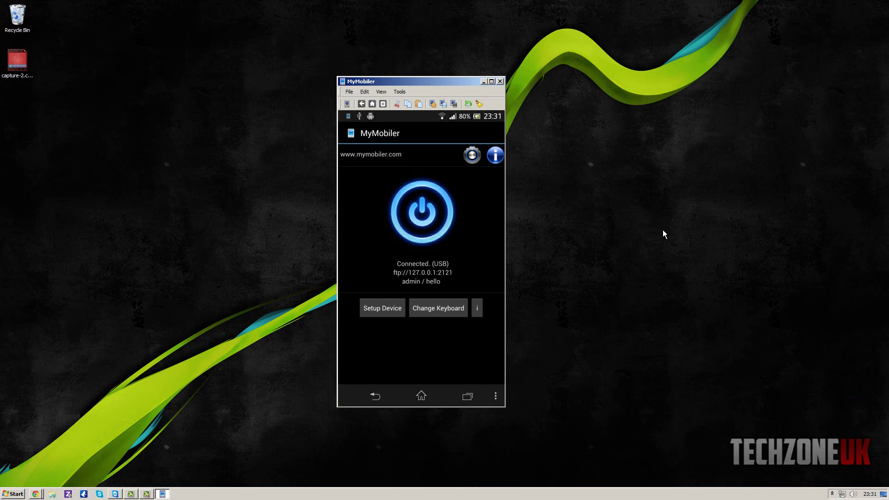
pyautogui.moveTo(443, 84); pyautogui.dragTo(467, 81)
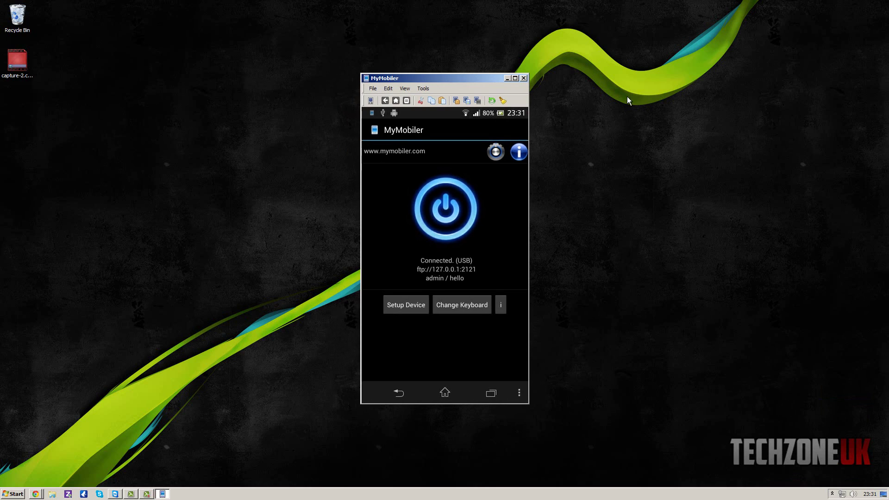
pyautogui.click(35, 494)
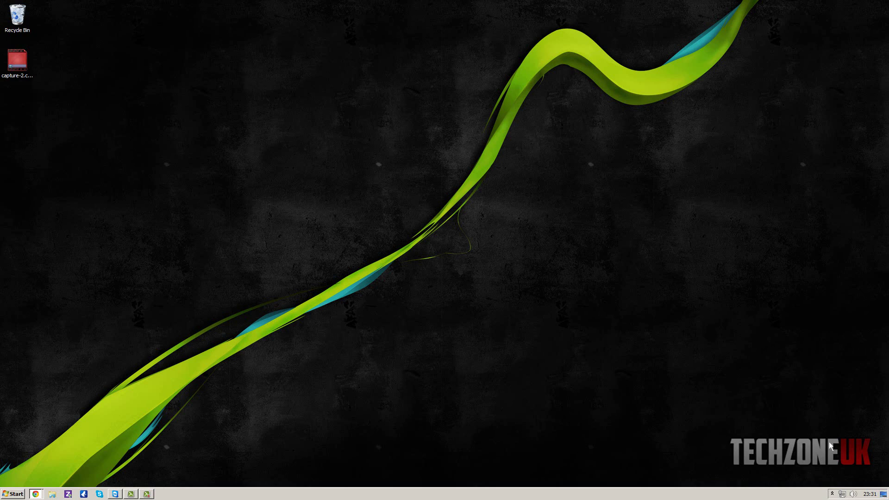
# Step: Reconnect MyMobiler to the phone using Connect in its tray icon menu
pyautogui.click(832, 493)
pyautogui.rightClick(821, 452)
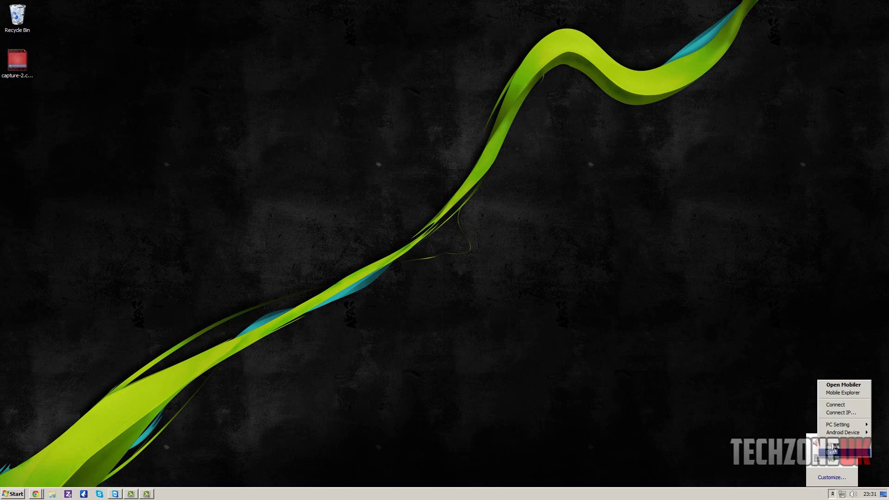
pyautogui.click(836, 405)
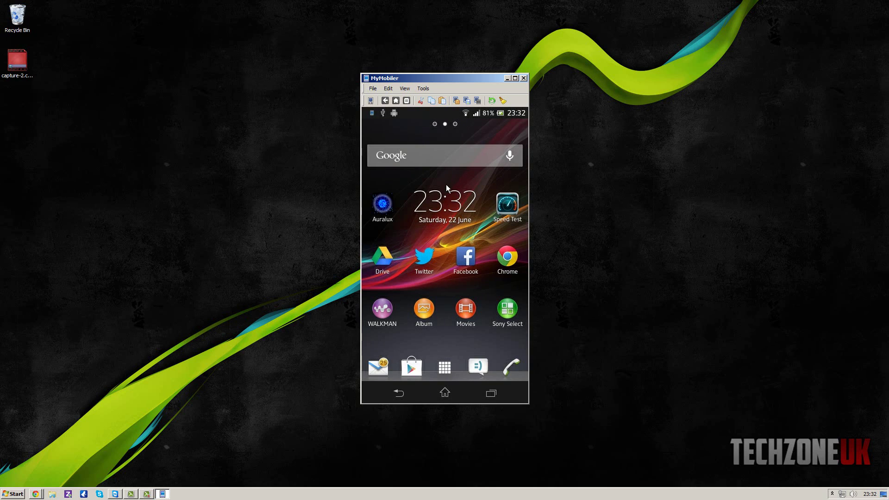
# Step: Open the mirrored phone's app drawer, browse Play Store apps, then return to the home screen
pyautogui.click(443, 368)
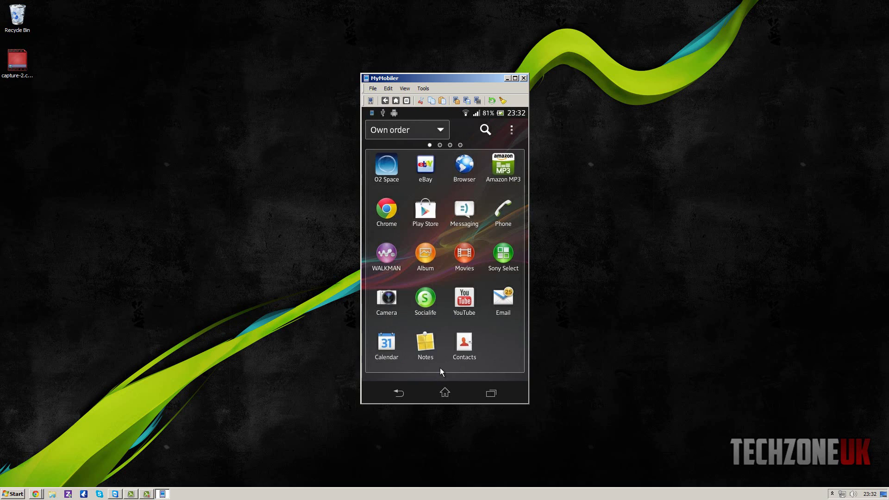
pyautogui.click(399, 393)
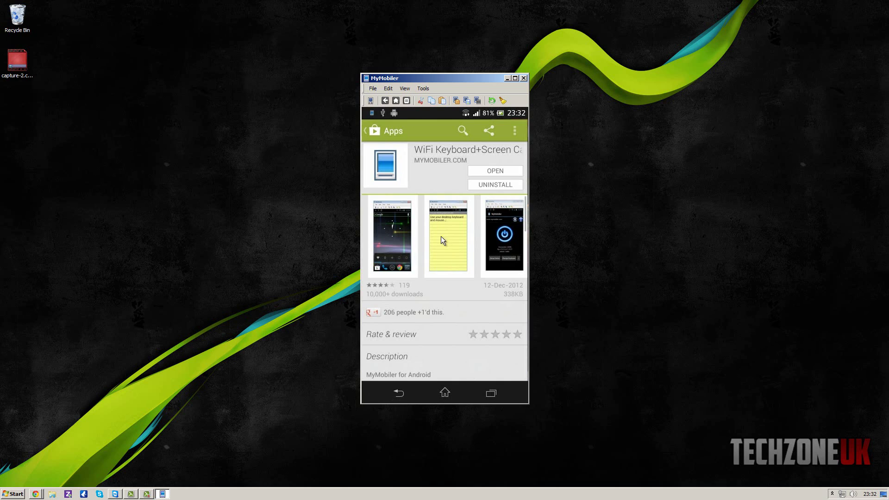
pyautogui.click(379, 129)
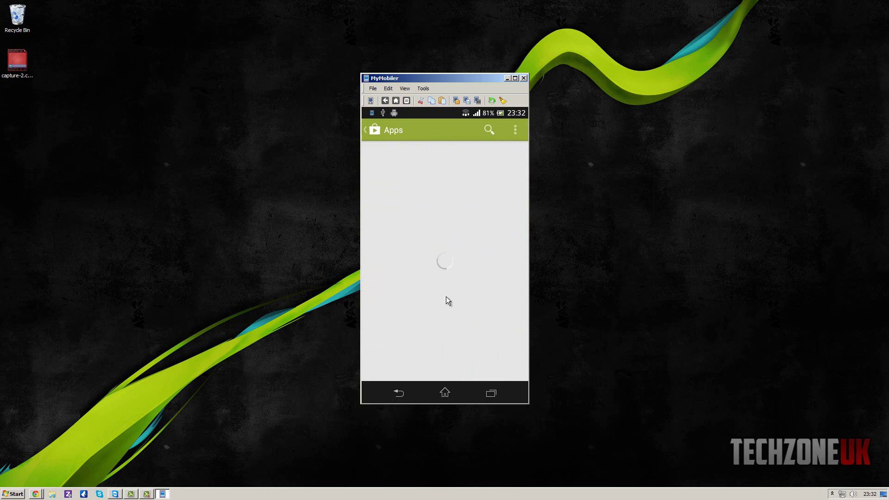
pyautogui.click(446, 394)
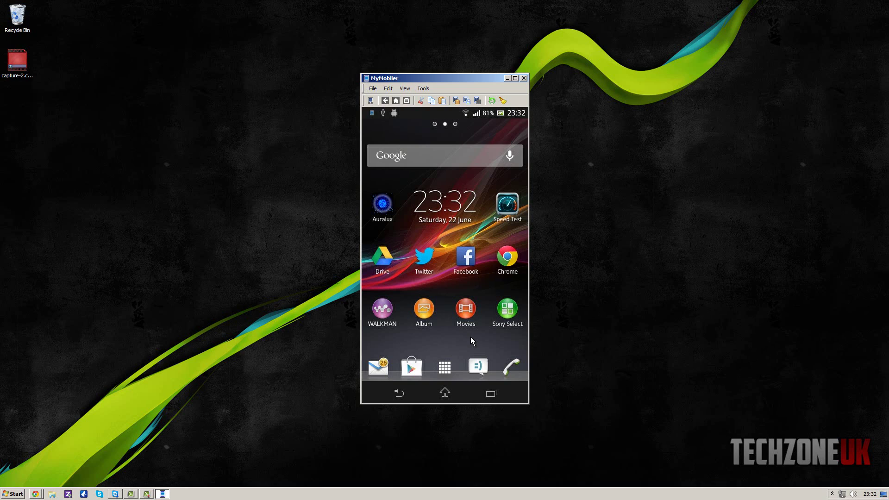
# Step: Switch to Chrome, then refocus and hide the phone mirror window
pyautogui.click(35, 494)
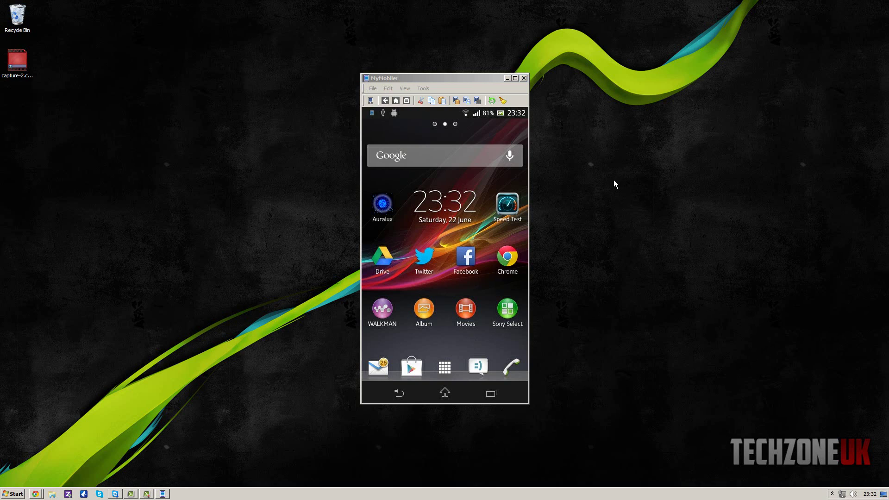
pyautogui.click(371, 102)
pyautogui.click(370, 101)
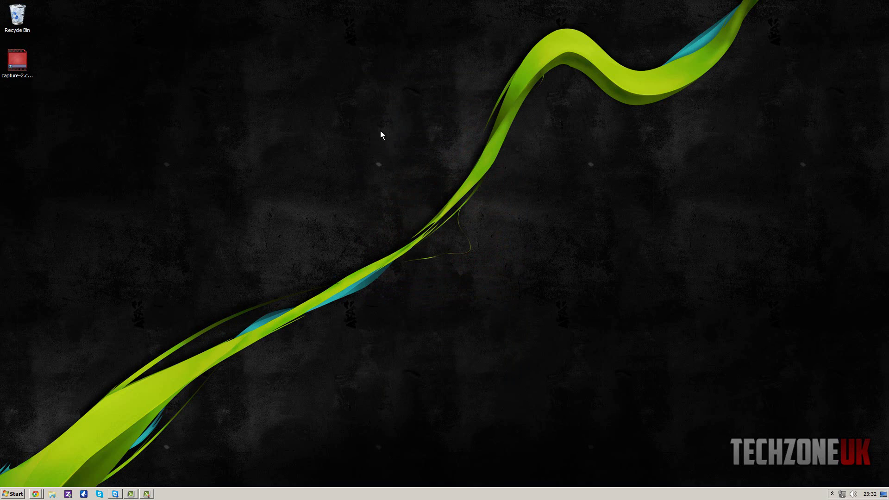
# Step: Connect to the phone from the tray menu, then hide the mirror window
pyautogui.click(832, 494)
pyautogui.rightClick(821, 457)
pyautogui.click(837, 403)
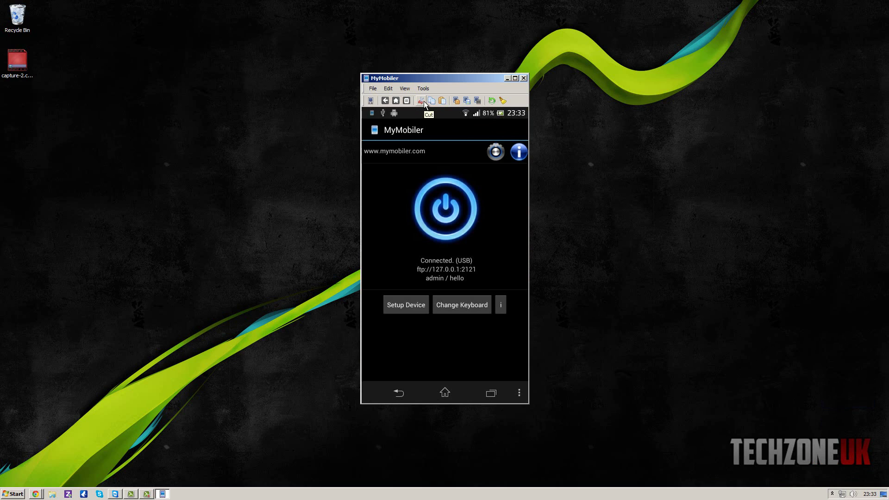
pyautogui.click(374, 102)
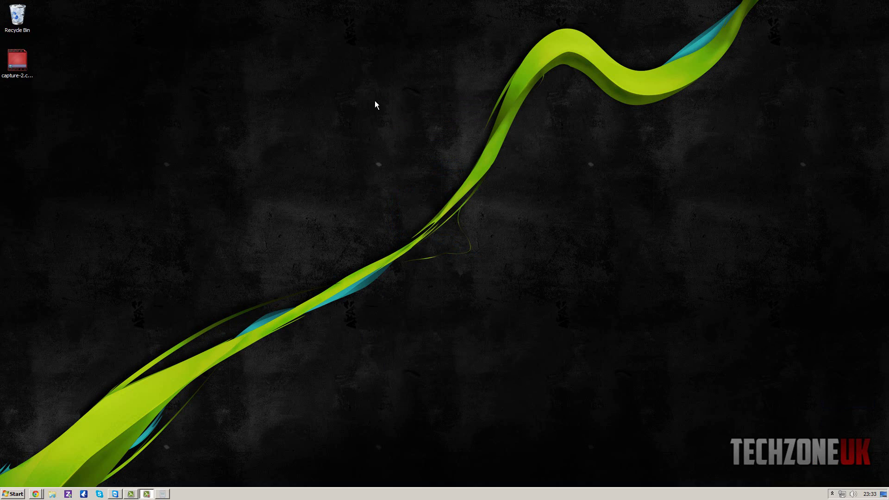
# Step: Choose Connect IP in the tray menu and select the phone at 192.168.1.14 (C5303)
pyautogui.click(832, 494)
pyautogui.rightClick(817, 458)
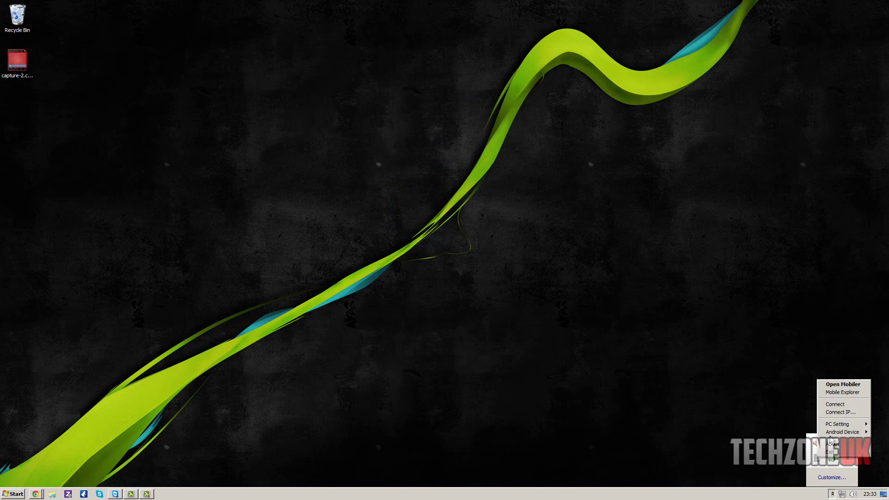
pyautogui.click(839, 413)
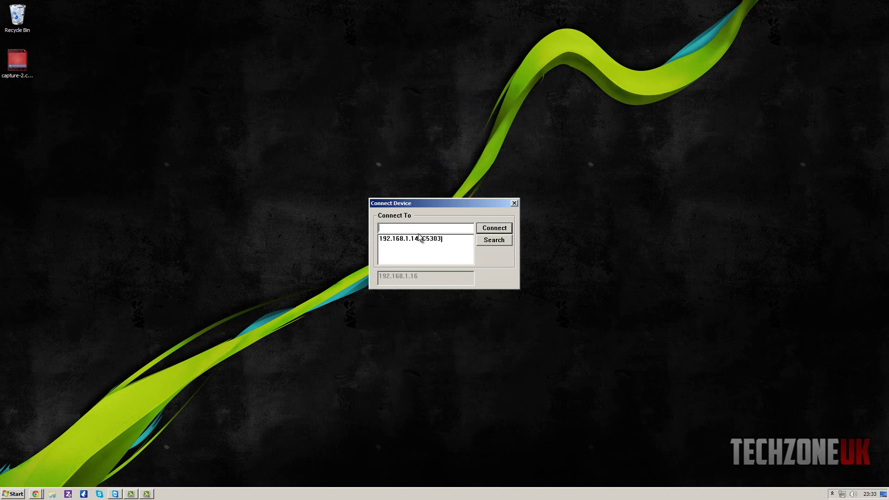
pyautogui.click(400, 240)
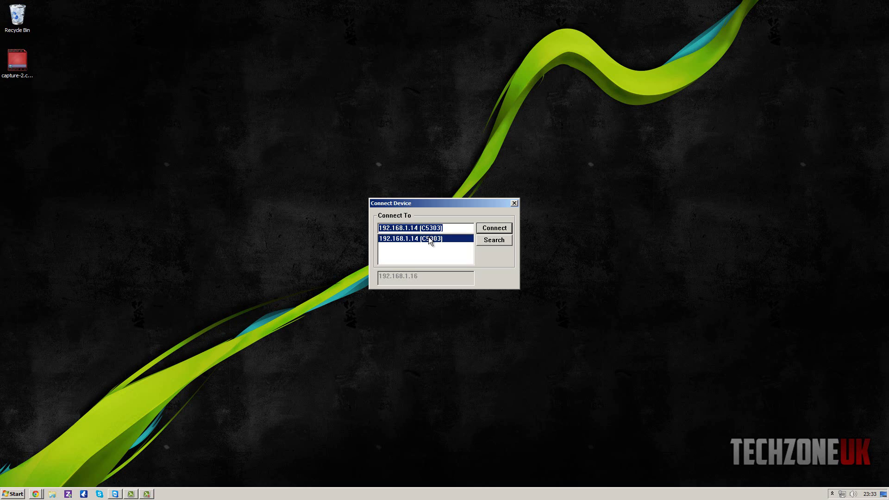
# Step: Connect to the phone at 192.168.1.14 over WiFi from the Connect Device dialog
pyautogui.click(484, 228)
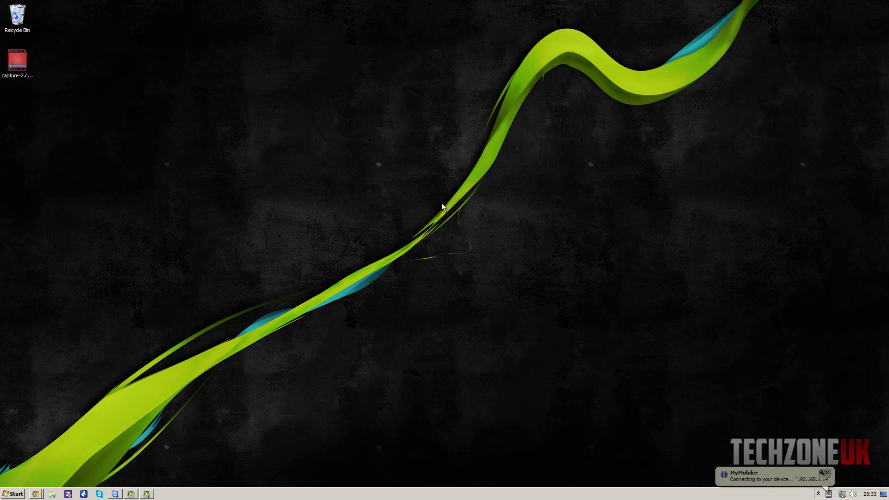